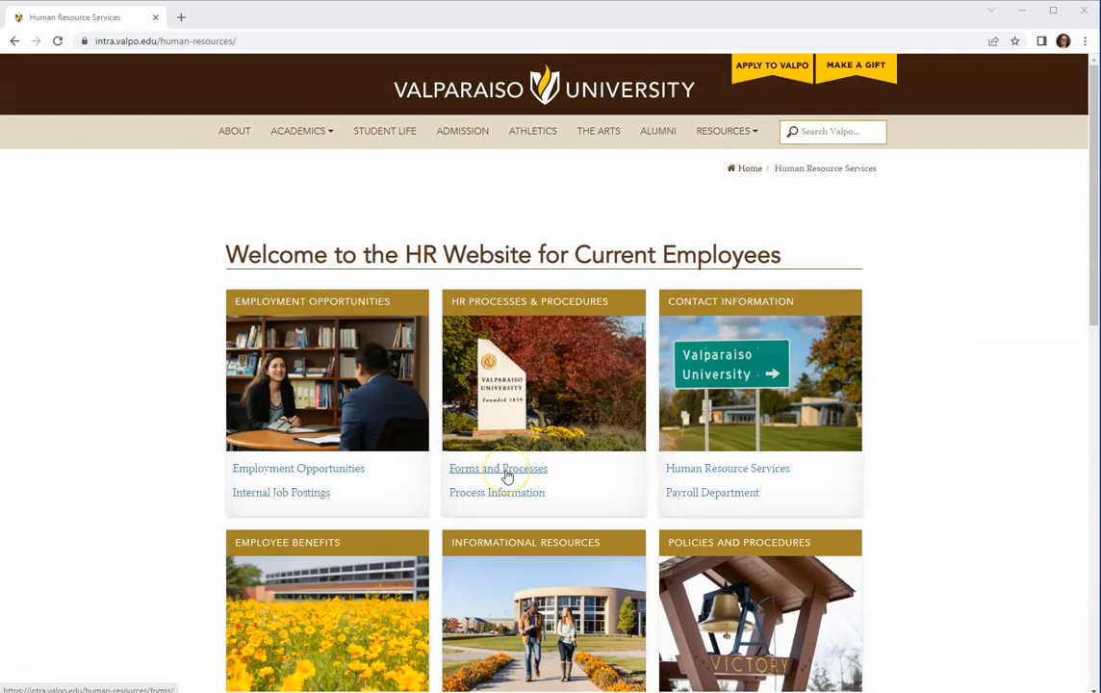
# Go to Forms and Processes and open the Notice of Employment Form under Forms for Supervisors.
pyautogui.click(507, 476)
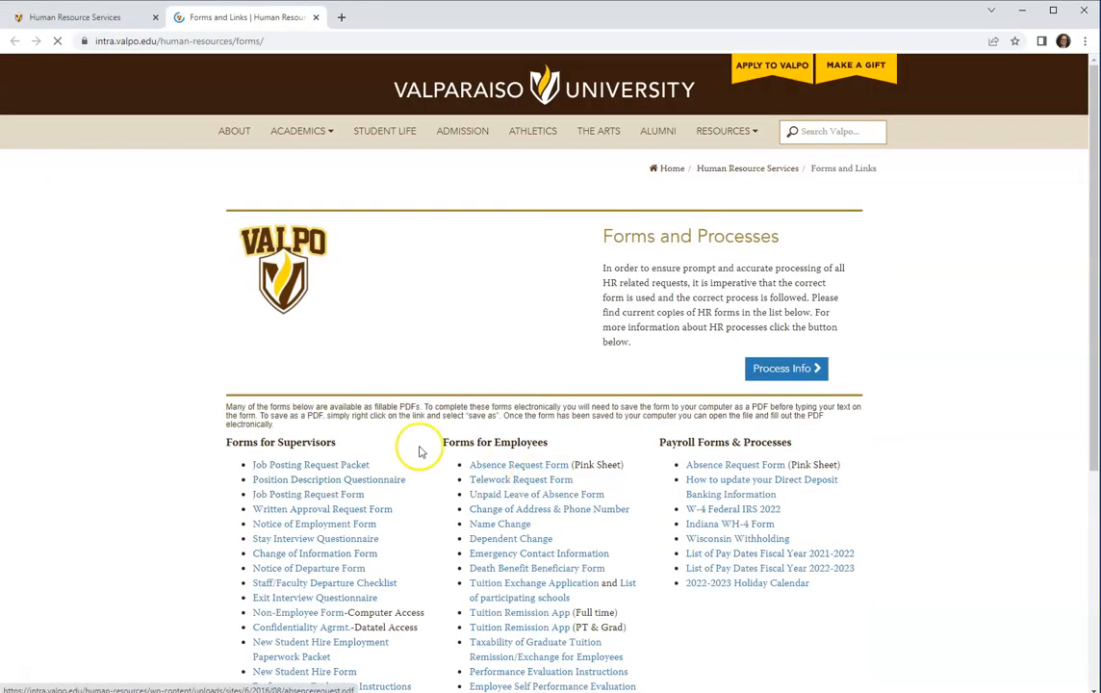
pyautogui.scroll(-1, 301, 443)
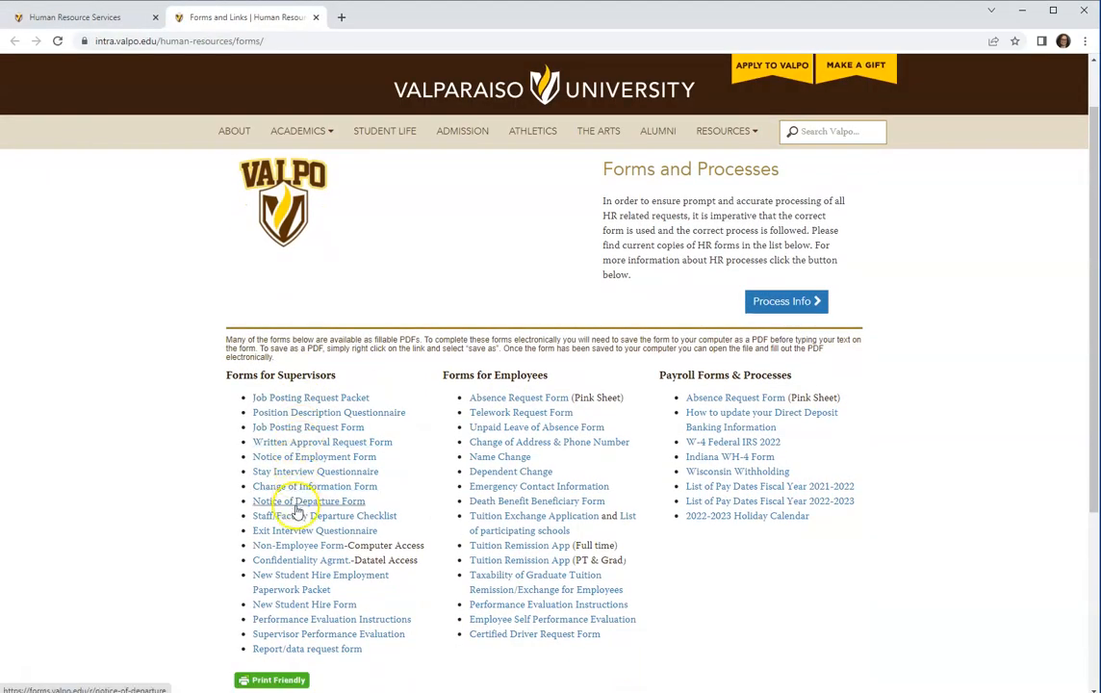
pyautogui.click(297, 463)
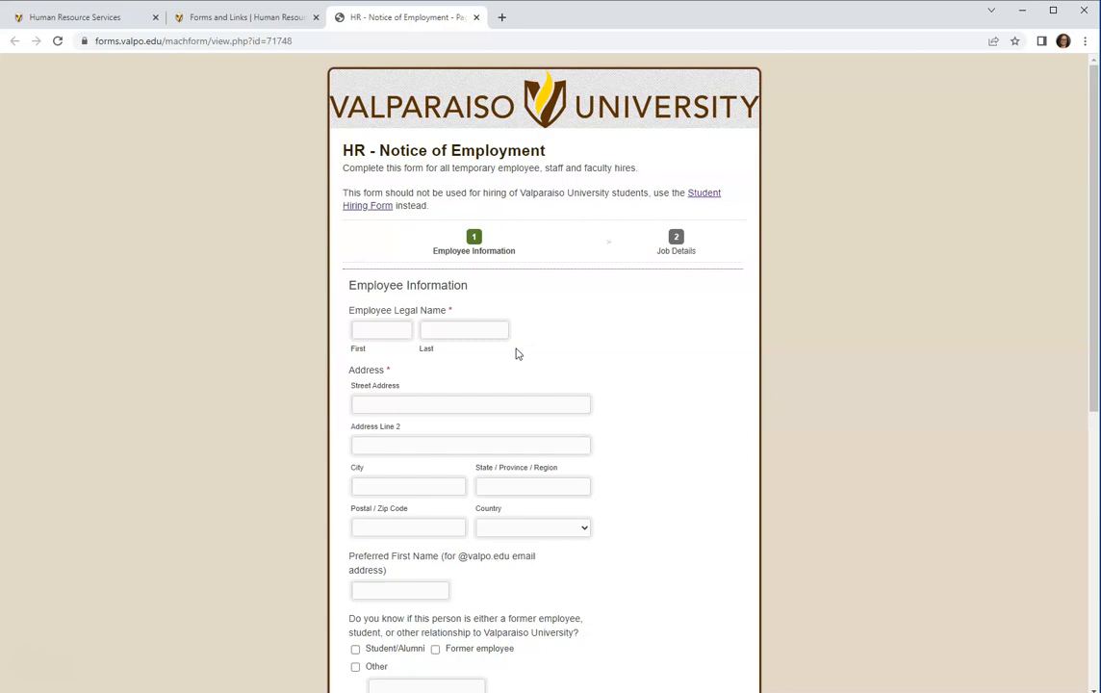
# Enter the employee's legal first and last name and the street address.
pyautogui.click(386, 329)
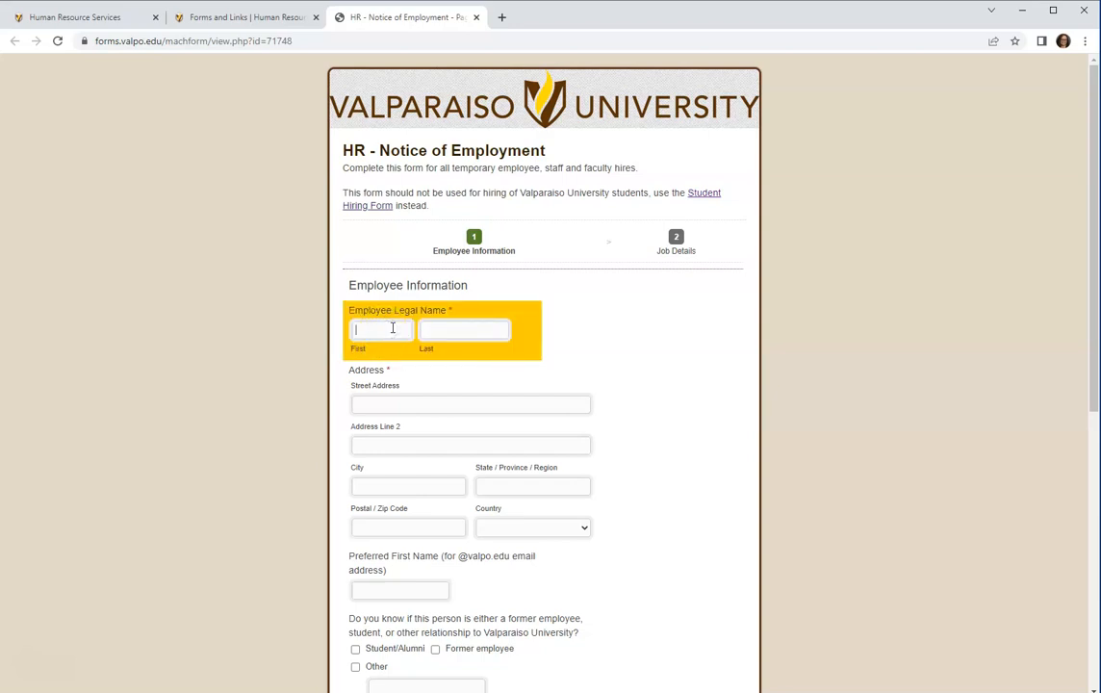
pyautogui.write('Test')
pyautogui.press('Tab')
pyautogui.write('Test')
pyautogui.press('Tab')
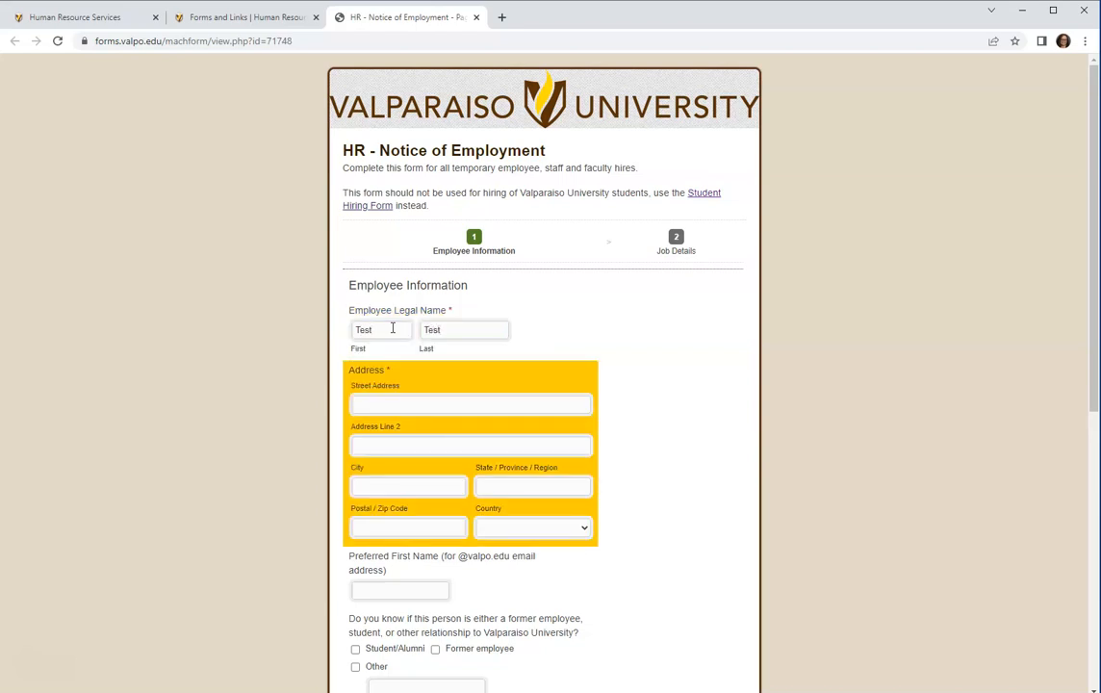
pyautogui.write('1234')
pyautogui.press('Tab')
pyautogui.click(428, 408)
pyautogui.write('Acme Drive')
# Fill in the city, state and zip code, and set the country to United States.
pyautogui.click(413, 487)
pyautogui.write('Valpar')
pyautogui.write('aiso')
pyautogui.write('IN')
pyautogui.press('Tab')
pyautogui.write('46383')
pyautogui.click(526, 529)
pyautogui.click(517, 311)
pyautogui.click(435, 587)
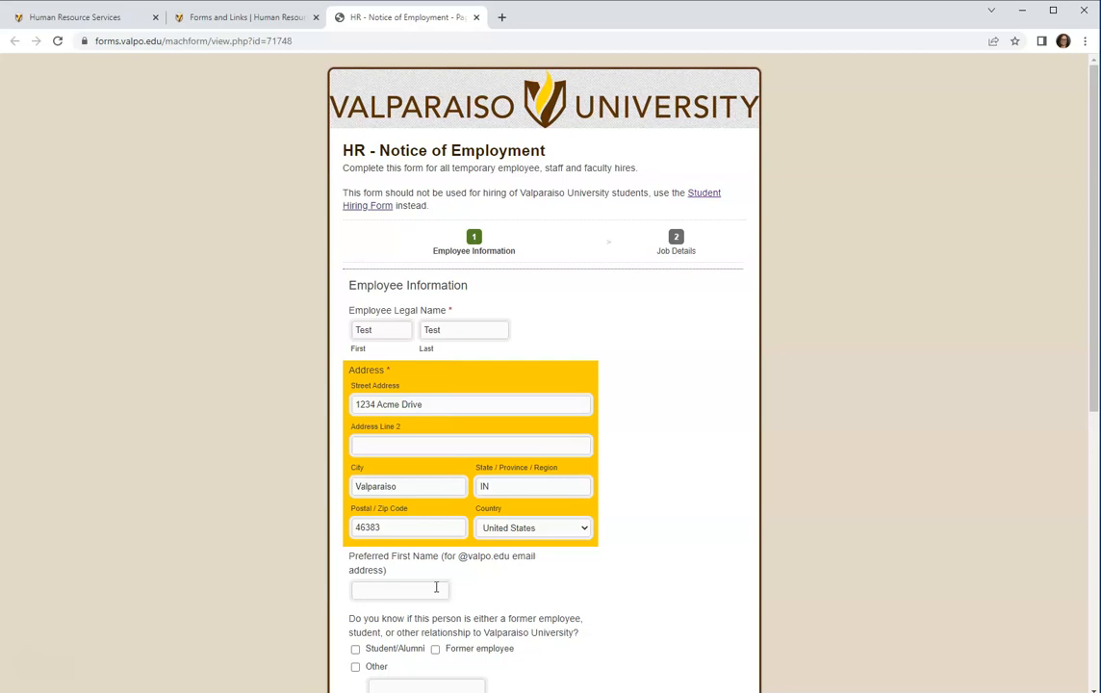
pyautogui.scroll(-2, 454, 595)
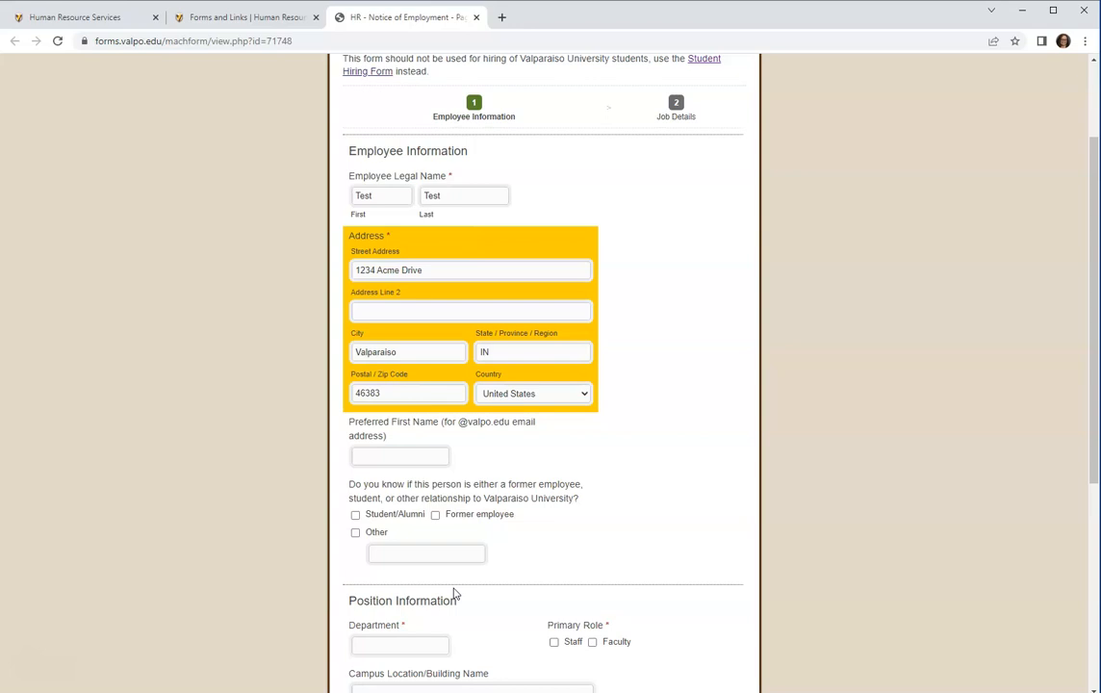
pyautogui.moveTo(441, 533)
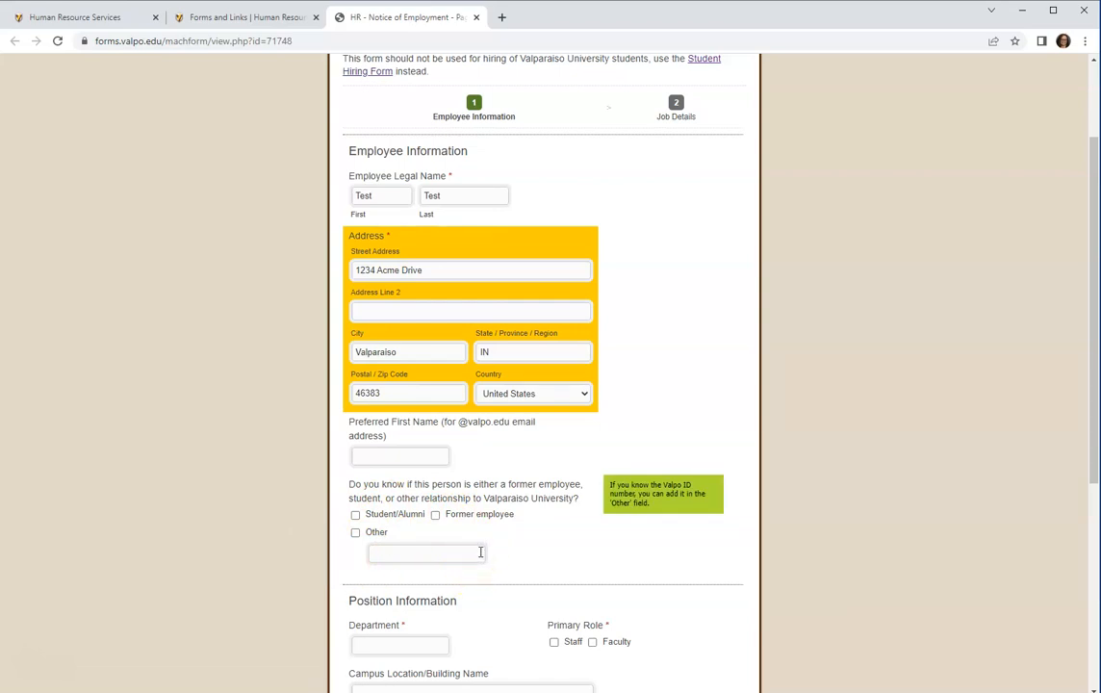
pyautogui.scroll(-4, 481, 551)
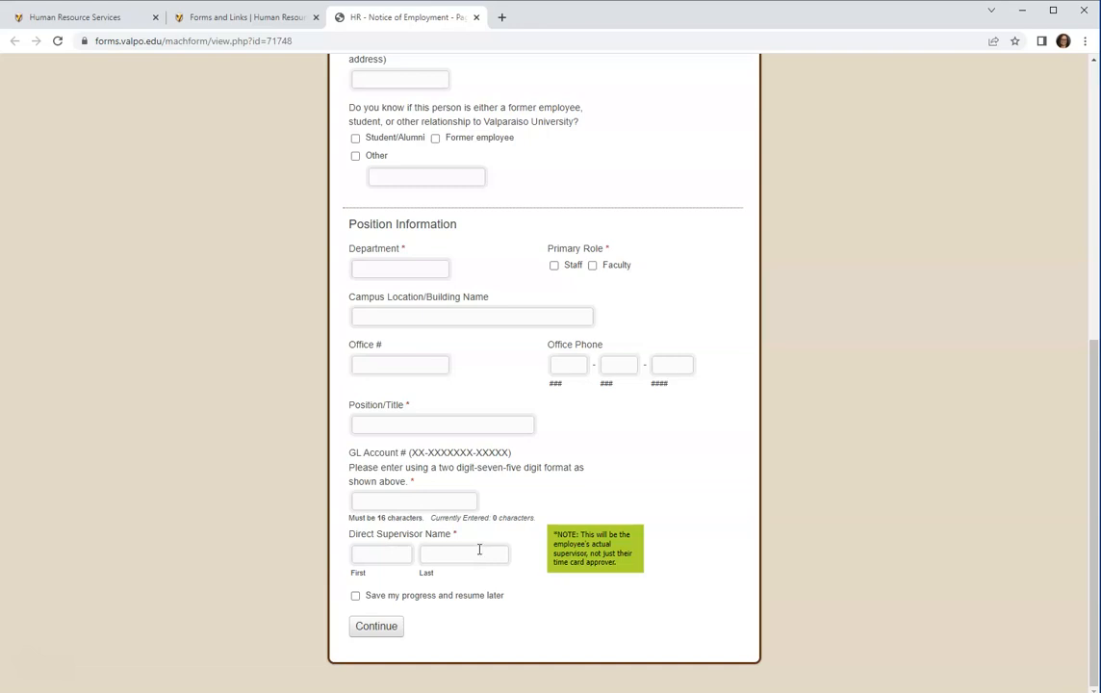
# Set the department to Athletics and the primary role to Staff.
pyautogui.click(388, 271)
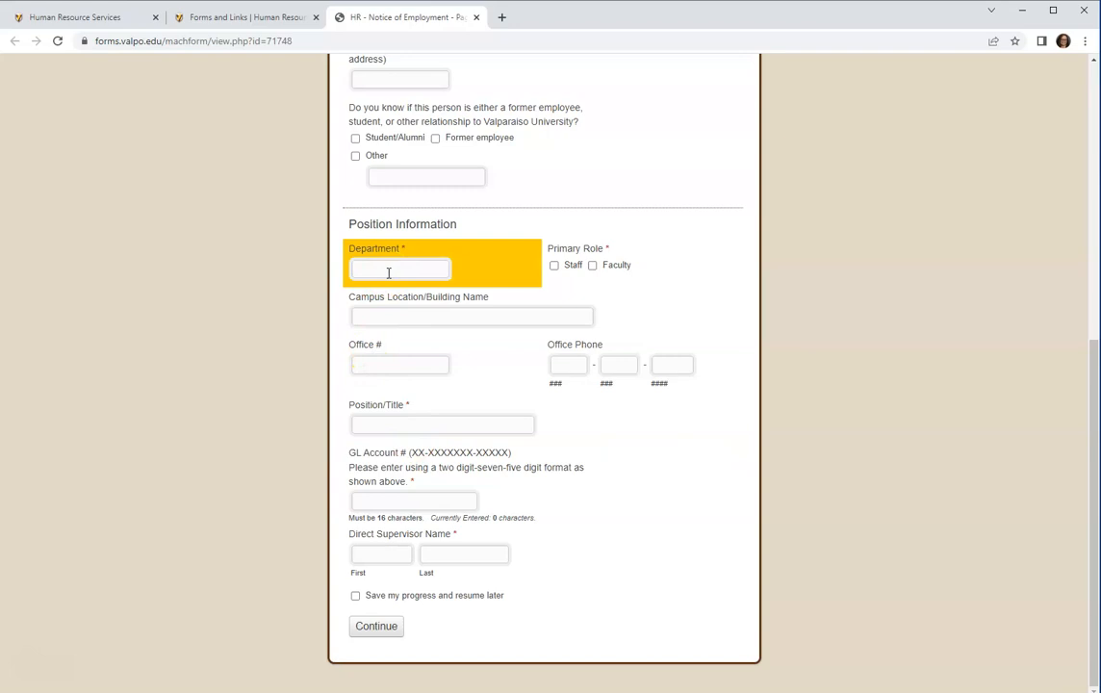
pyautogui.write('Athletics')
pyautogui.click(556, 266)
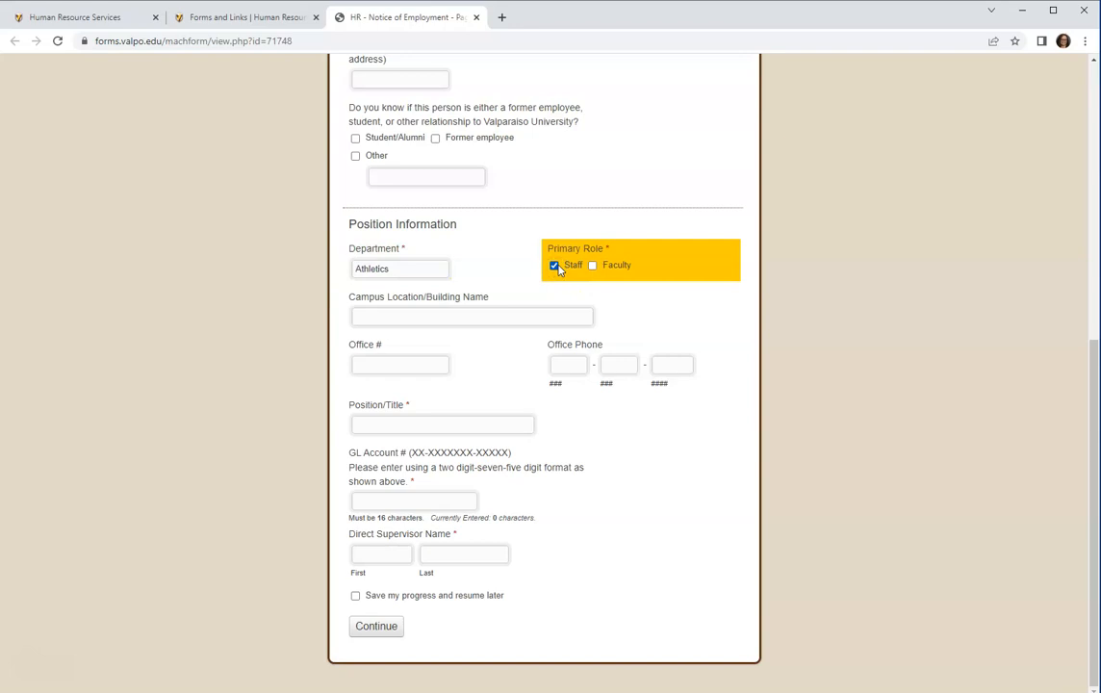
# Enter campus location ARC, office number 555 and the office phone number.
pyautogui.click(527, 320)
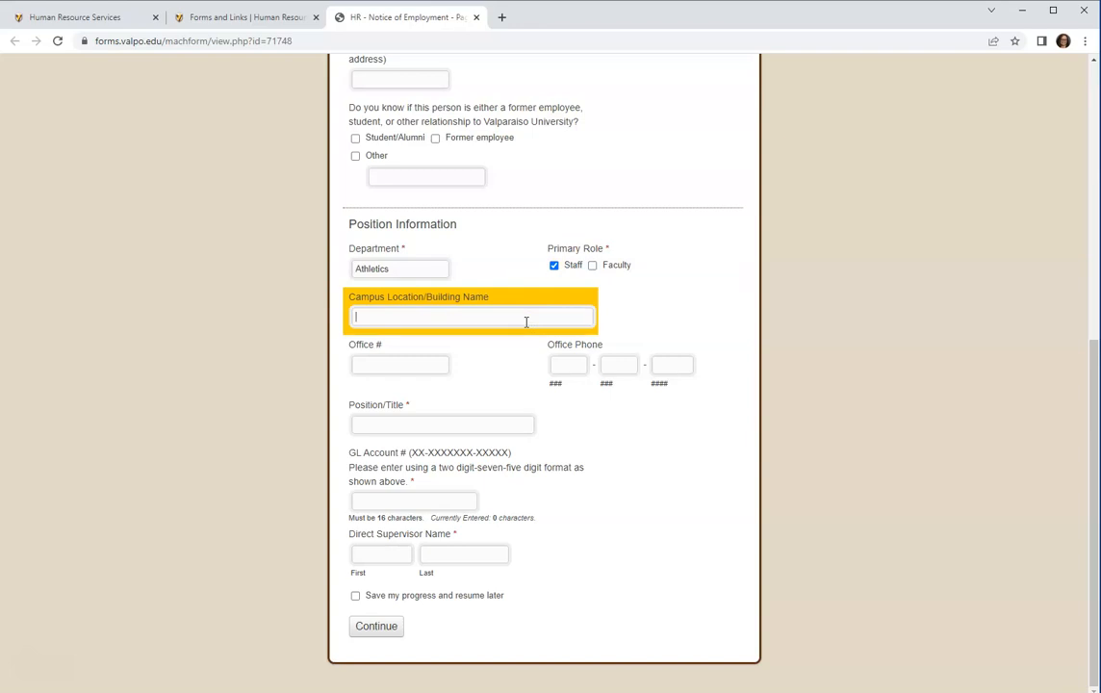
pyautogui.write('ARC')
pyautogui.click(400, 364)
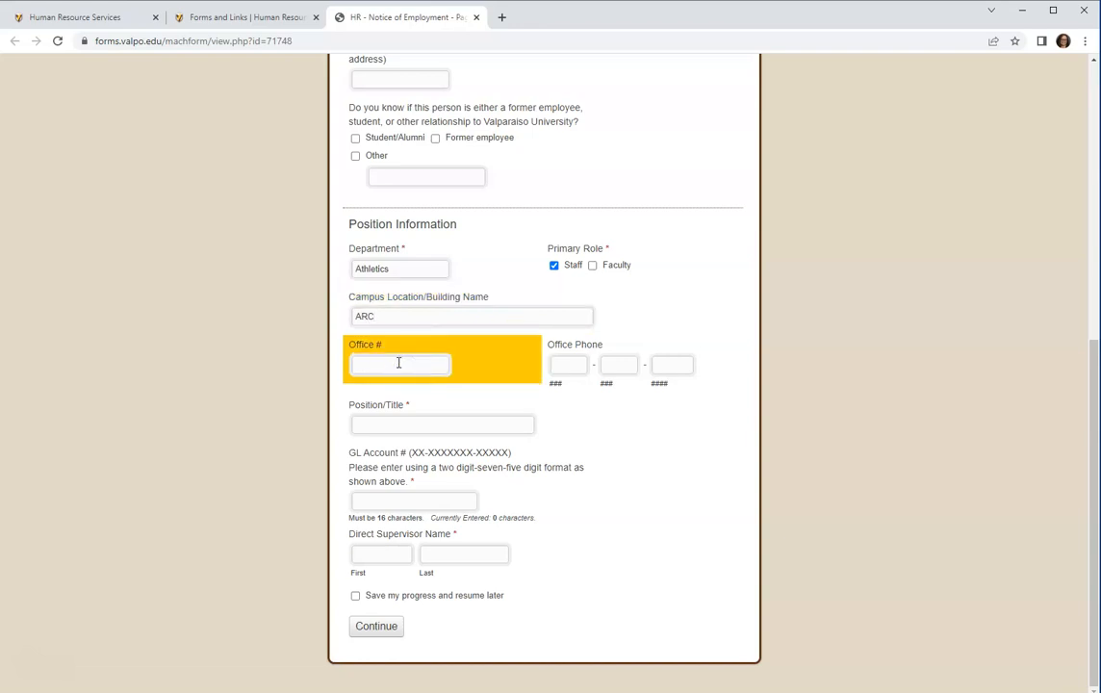
pyautogui.write('555')
pyautogui.click(580, 363)
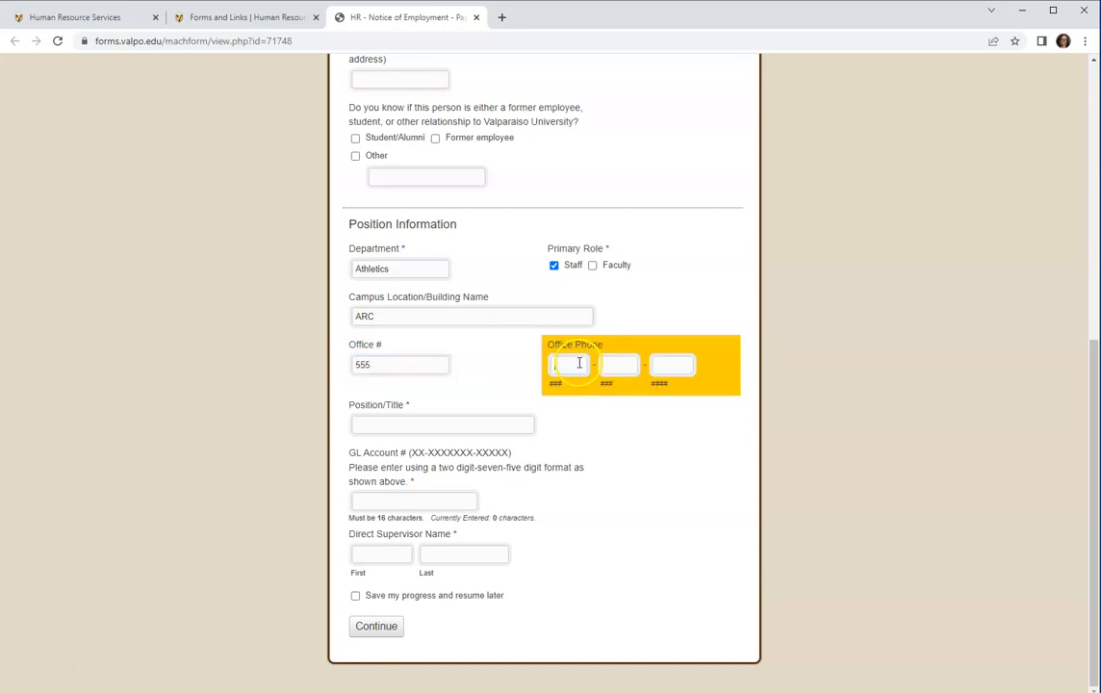
pyautogui.write('2195551234')
pyautogui.click(466, 426)
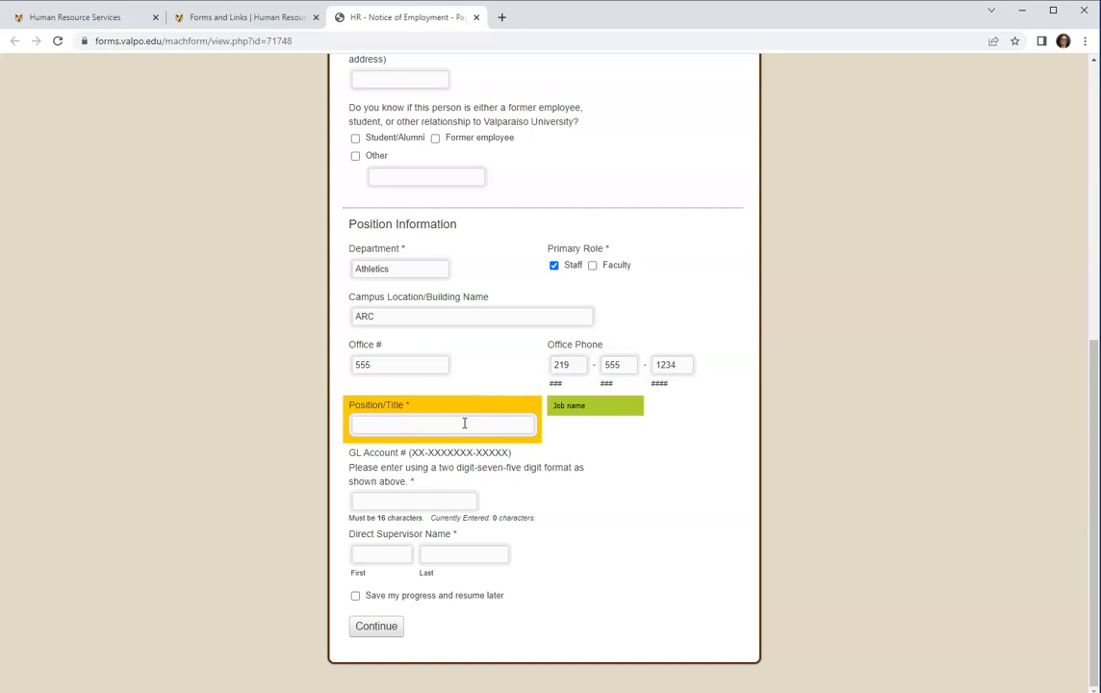
# Enter Tester as the position title and type the GL account number.
pyautogui.write('Tester')
pyautogui.press('Tab')
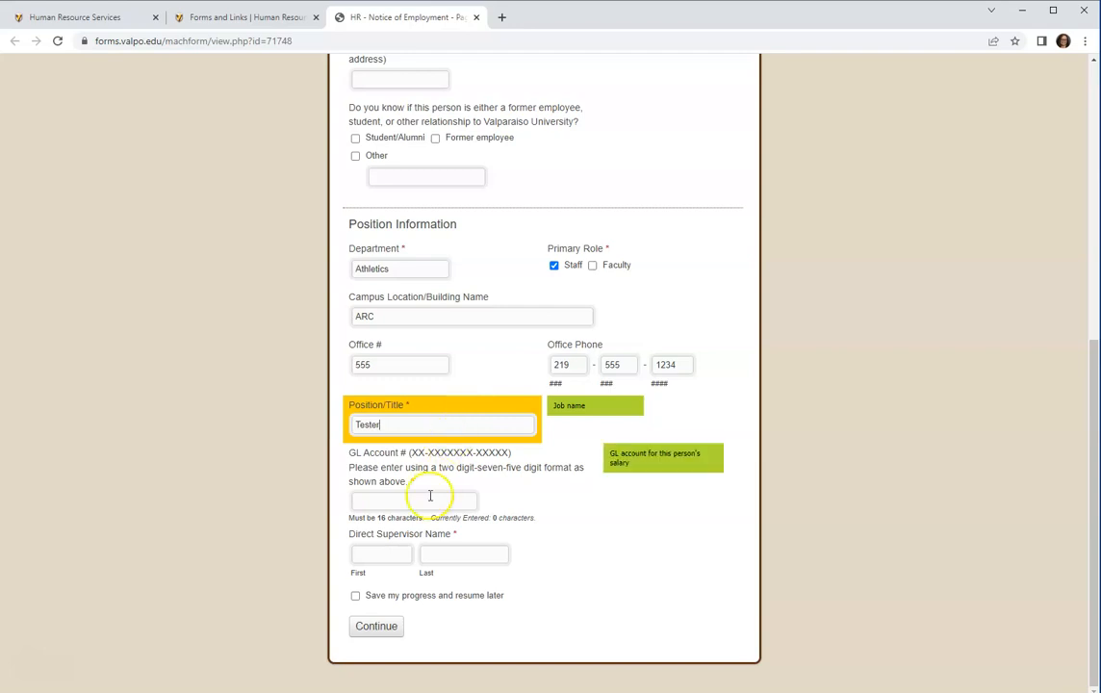
pyautogui.click(415, 505)
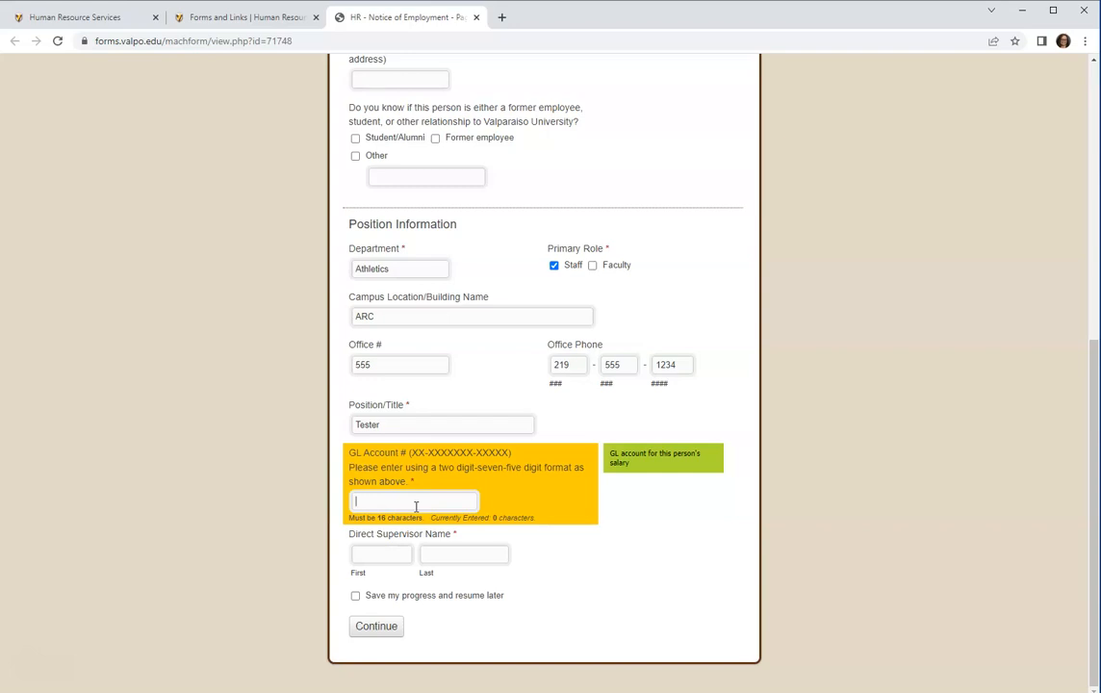
pyautogui.write('1111111111111111')
# Fill in the supervisor's first and last name and continue to the Job Details page.
pyautogui.click(379, 554)
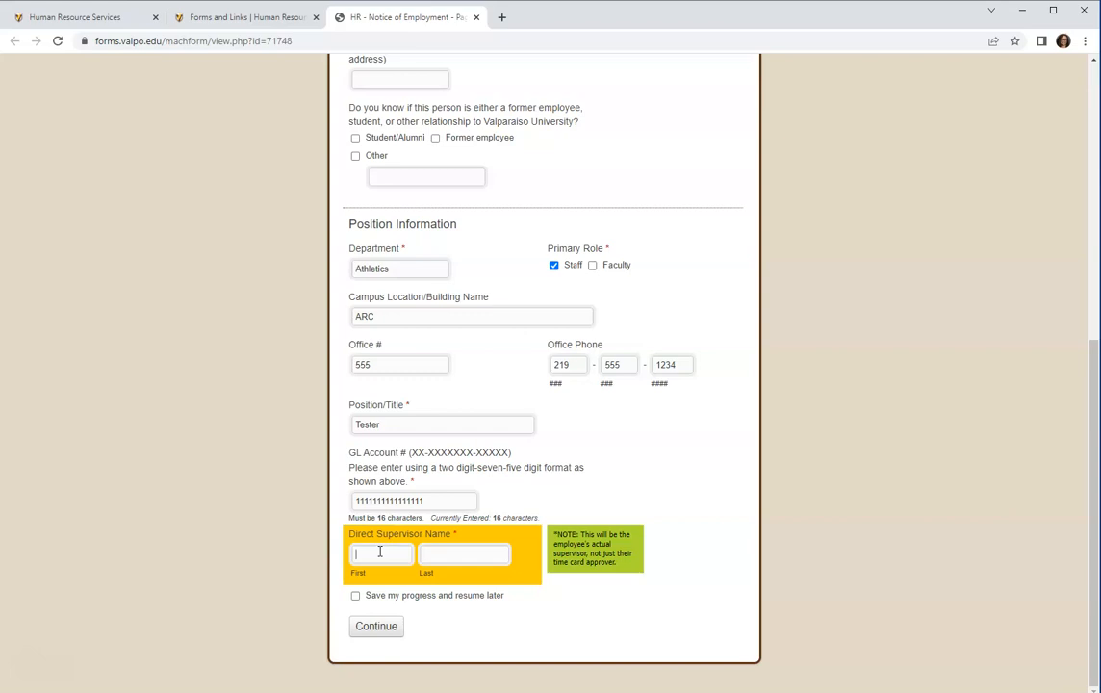
pyautogui.write('John')
pyautogui.press('Tab')
pyautogui.write('Smith')
pyautogui.click(376, 627)
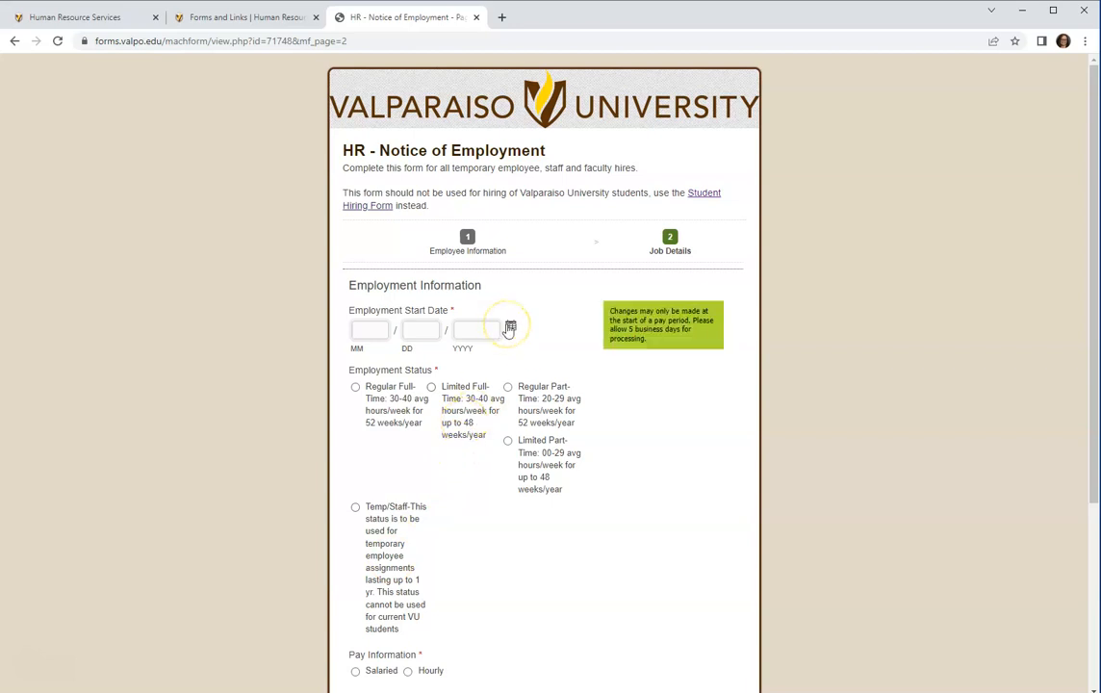
# Pick January 8, 2023 from the calendar as the employment start date.
pyautogui.click(510, 329)
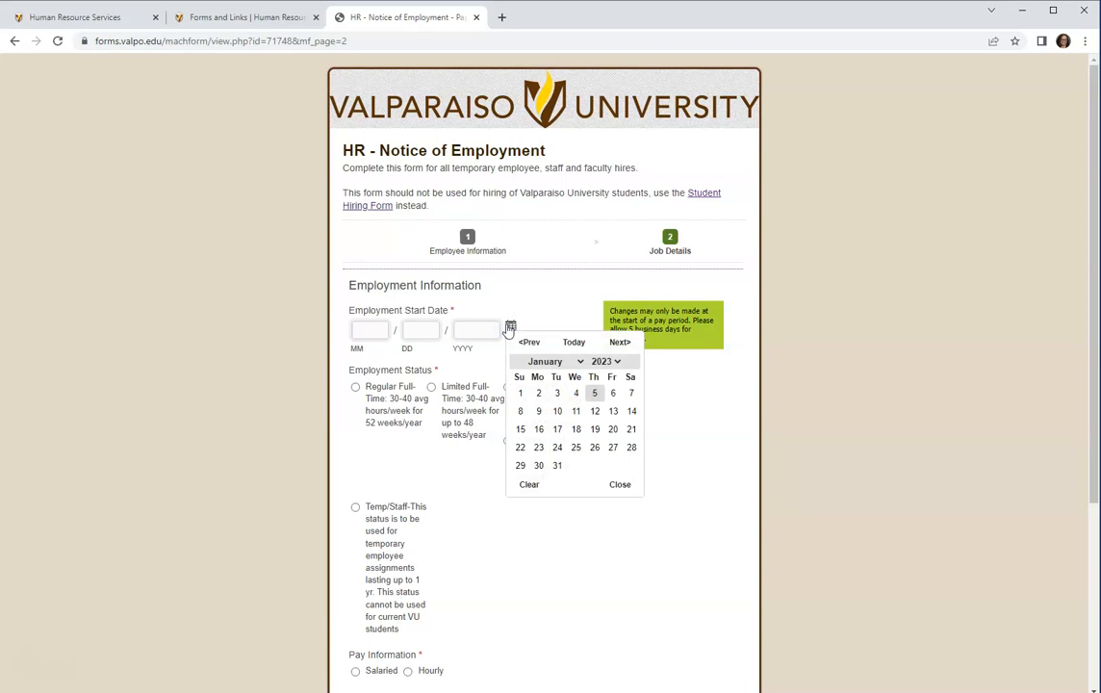
pyautogui.click(519, 411)
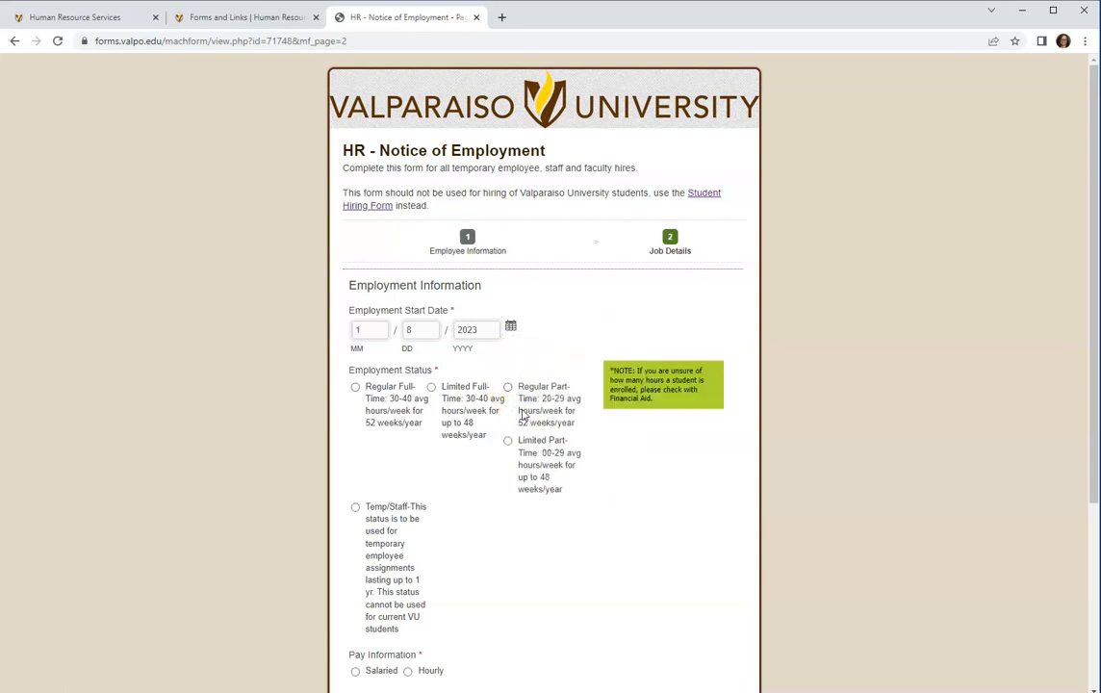
pyautogui.scroll(-1, 500, 412)
pyautogui.scroll(-2, 501, 411)
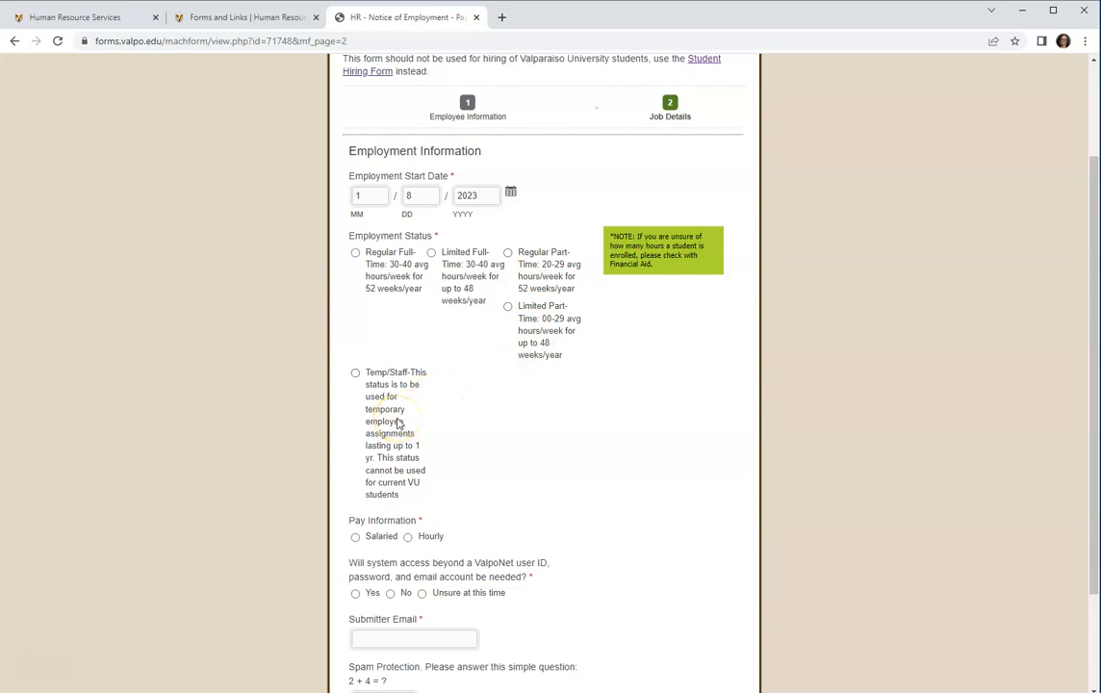
# Choose Temp/Staff as the employment status, revealing the temp end date field.
pyautogui.click(356, 372)
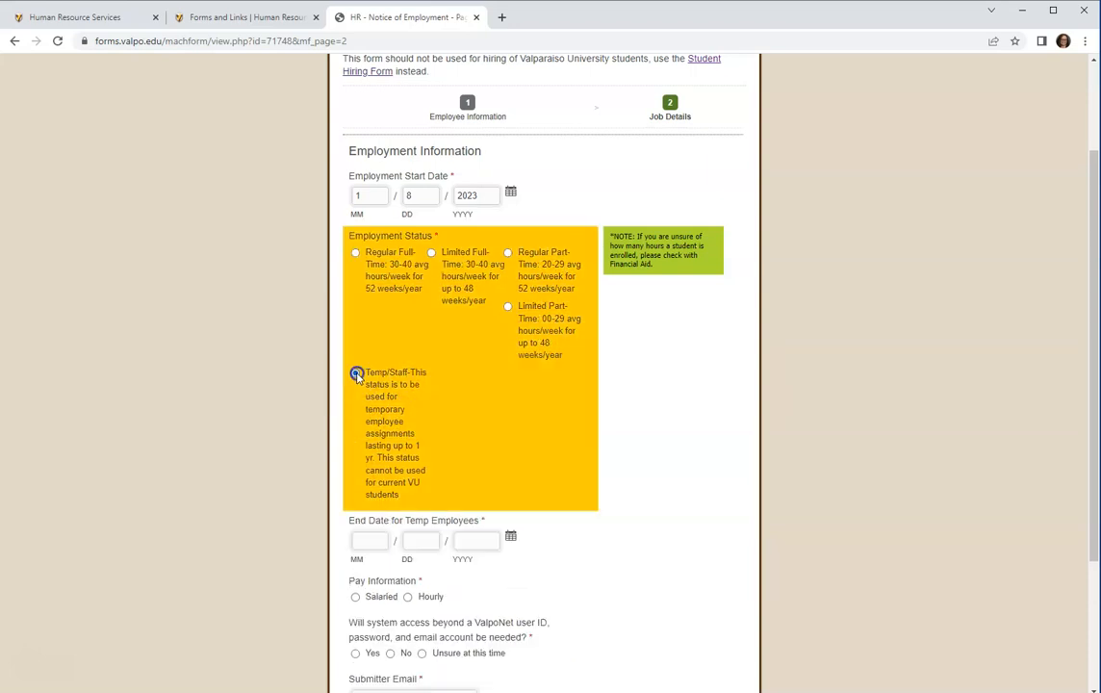
pyautogui.click(355, 539)
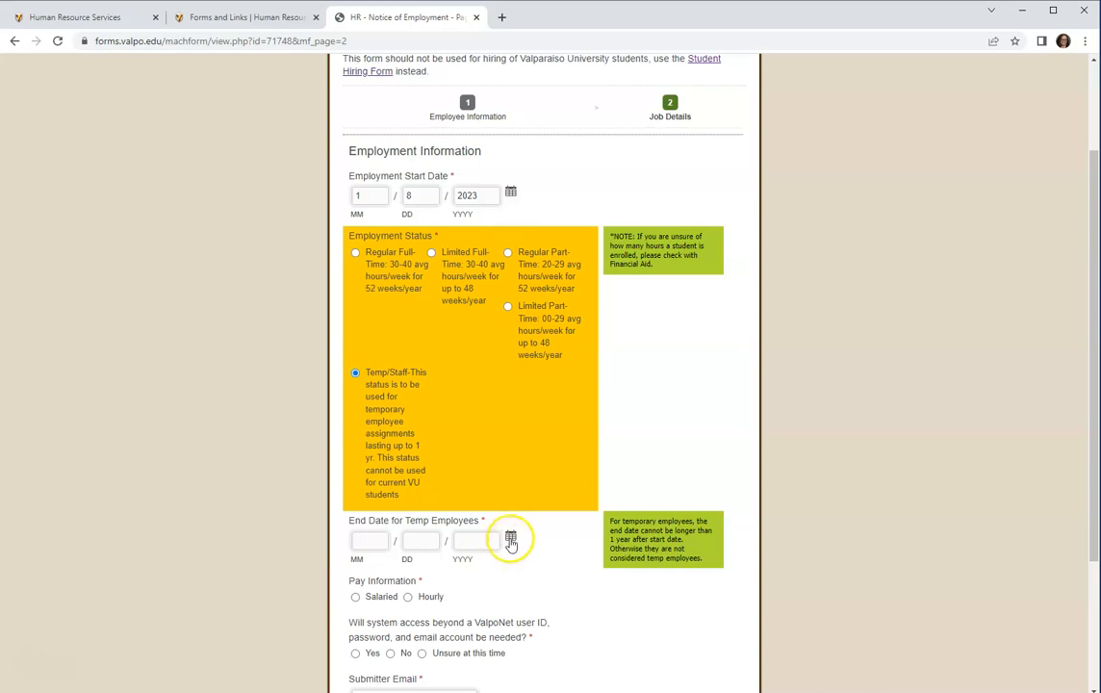
# Pick February 8, 2023 from the calendar as the temp employee end date.
pyautogui.click(510, 540)
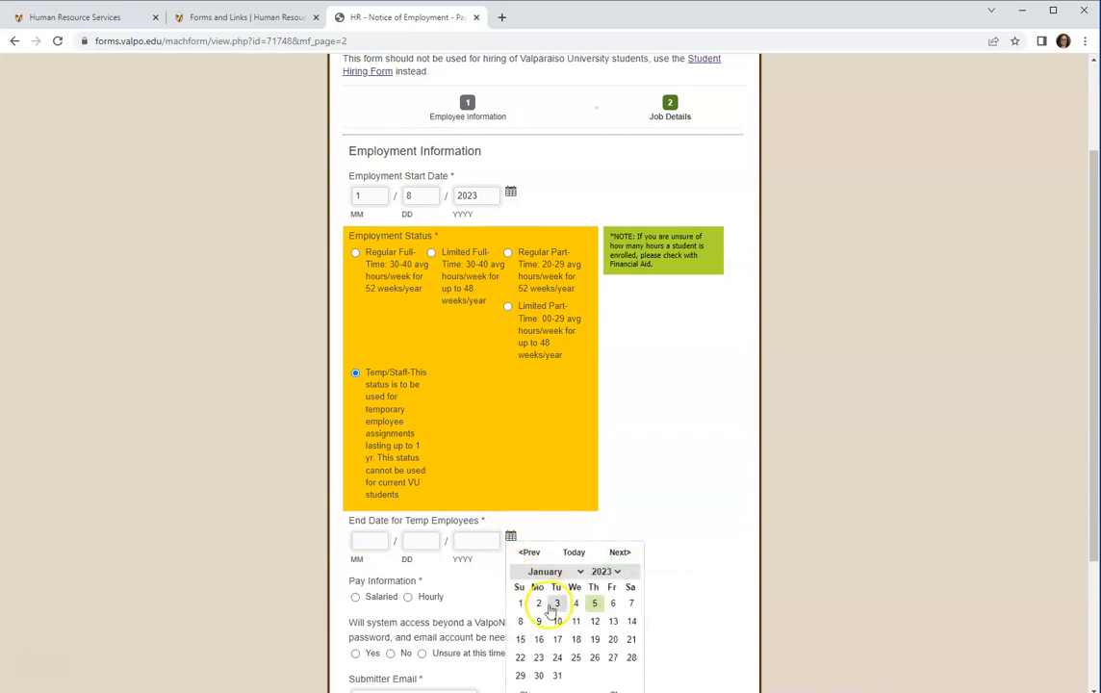
pyautogui.click(575, 572)
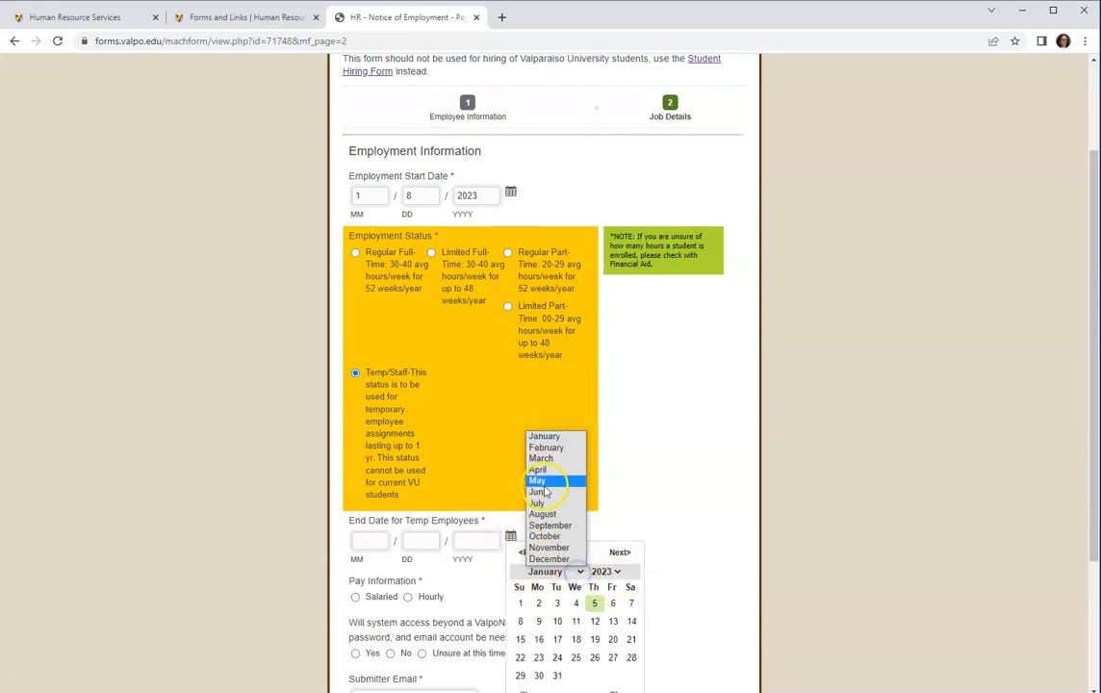
pyautogui.click(544, 449)
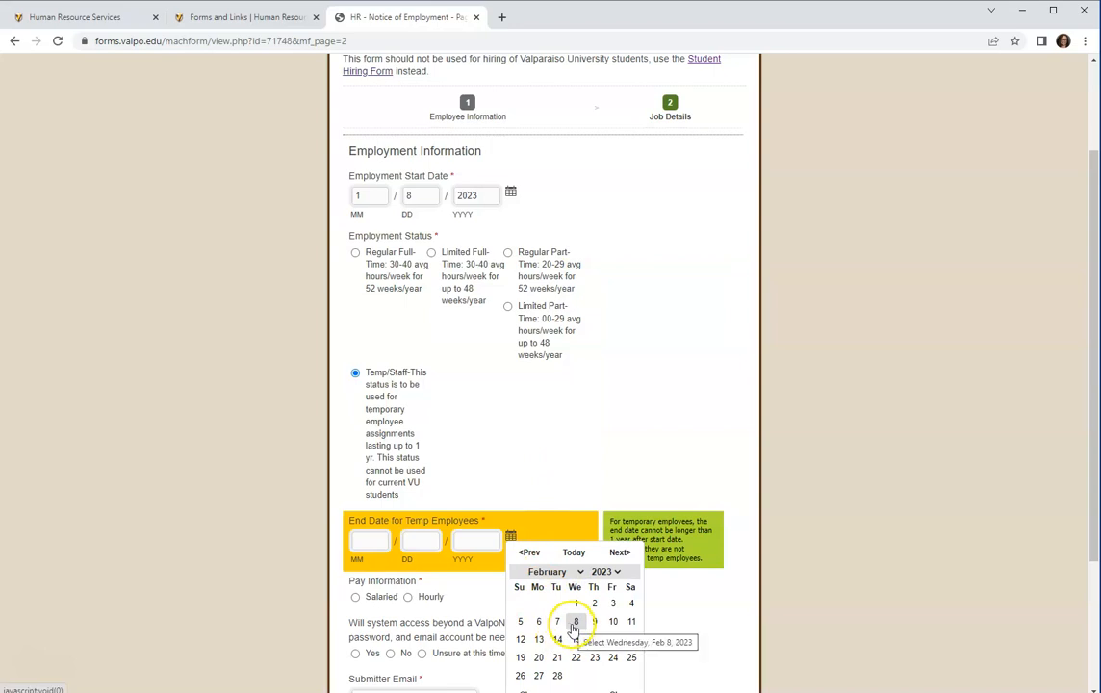
pyautogui.click(572, 623)
pyautogui.scroll(-3, 534, 606)
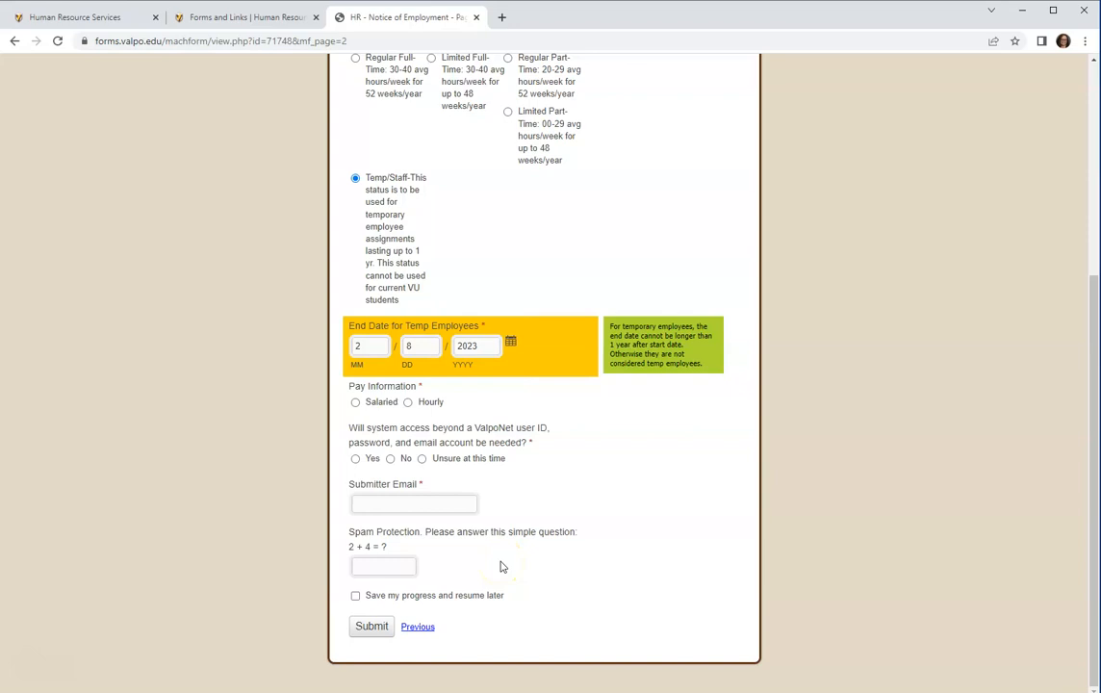
# Set the pay type to Hourly with an hourly rate of 10 dollars 00 cents.
pyautogui.click(356, 402)
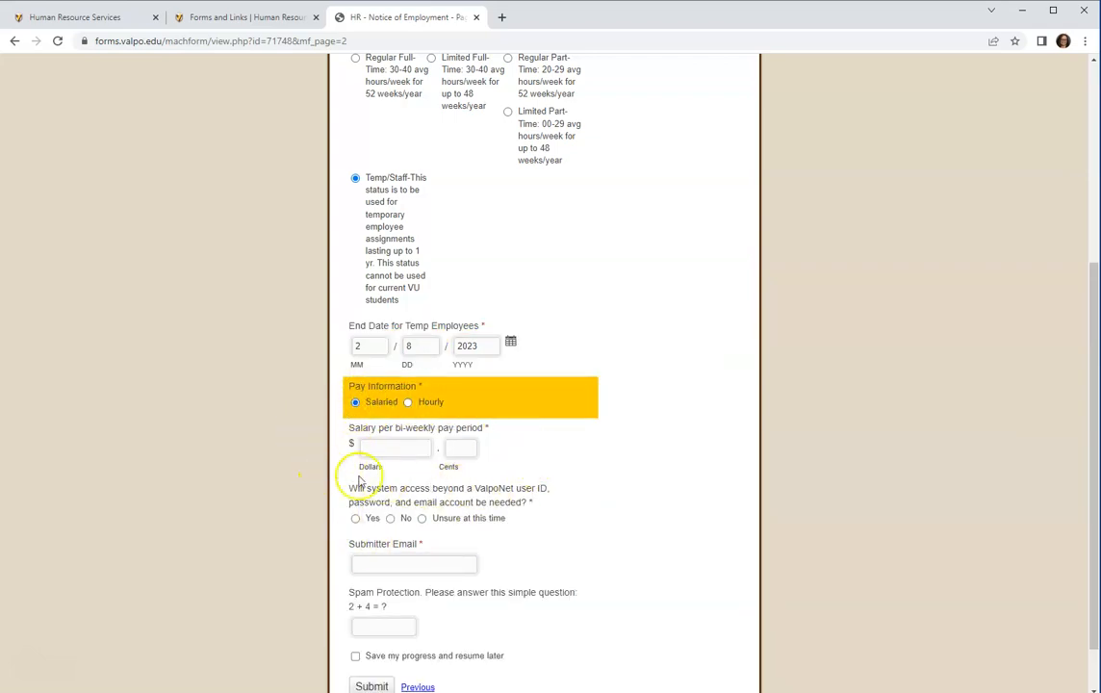
pyautogui.click(408, 403)
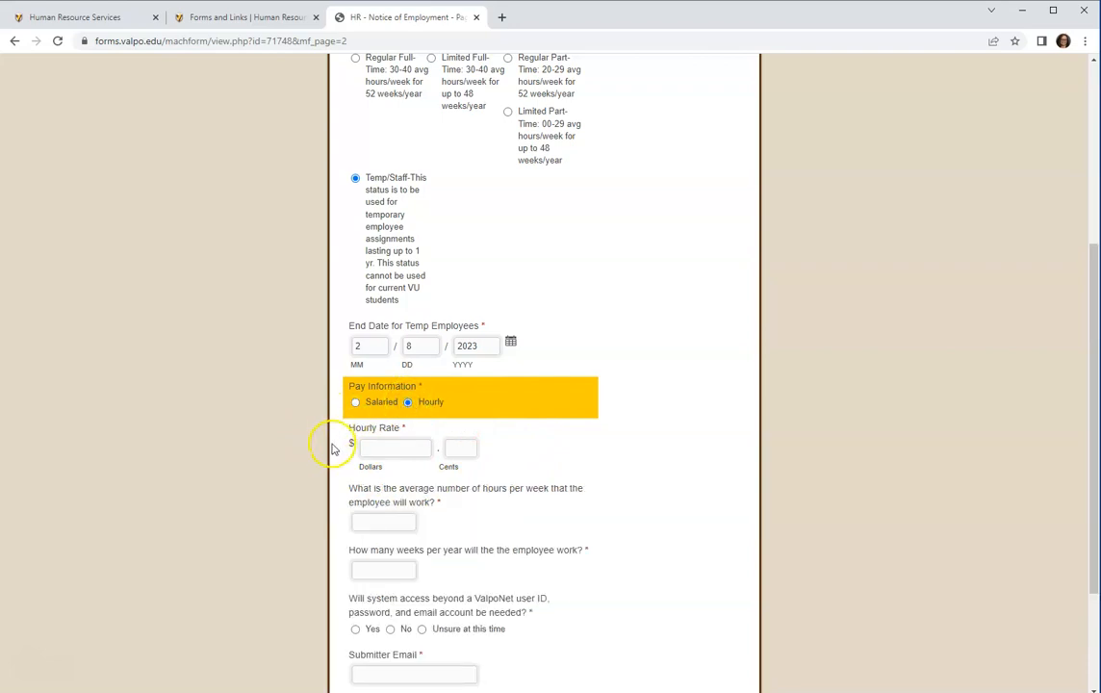
pyautogui.click(395, 449)
pyautogui.write('10')
pyautogui.press('Tab')
pyautogui.write('00')
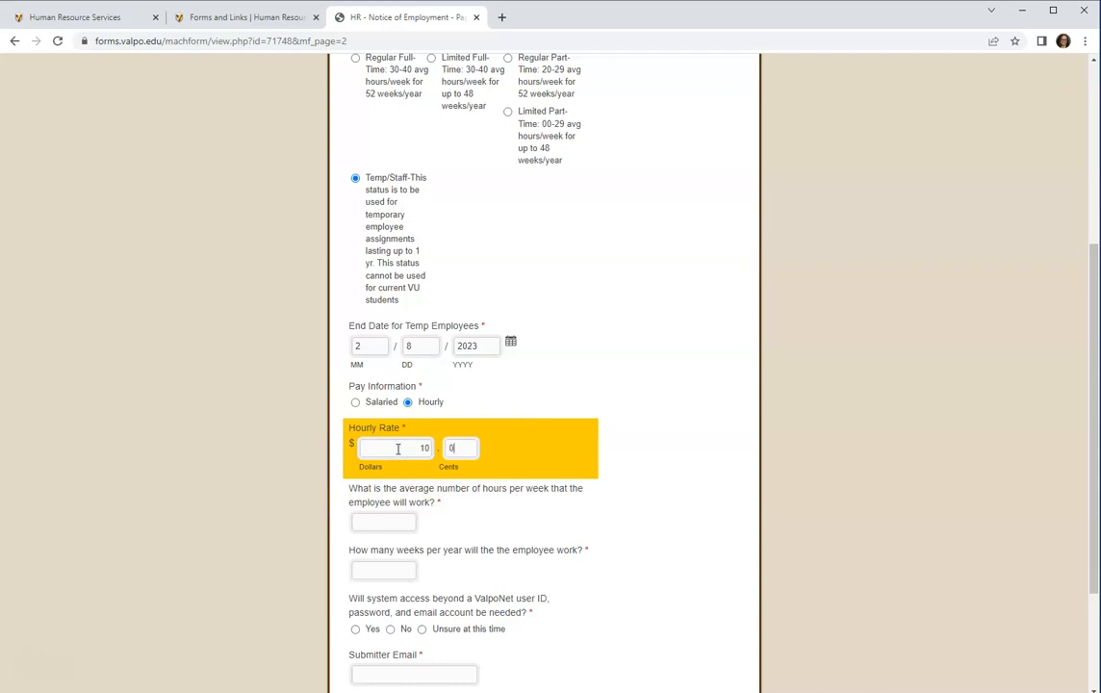
pyautogui.scroll(-2, 398, 449)
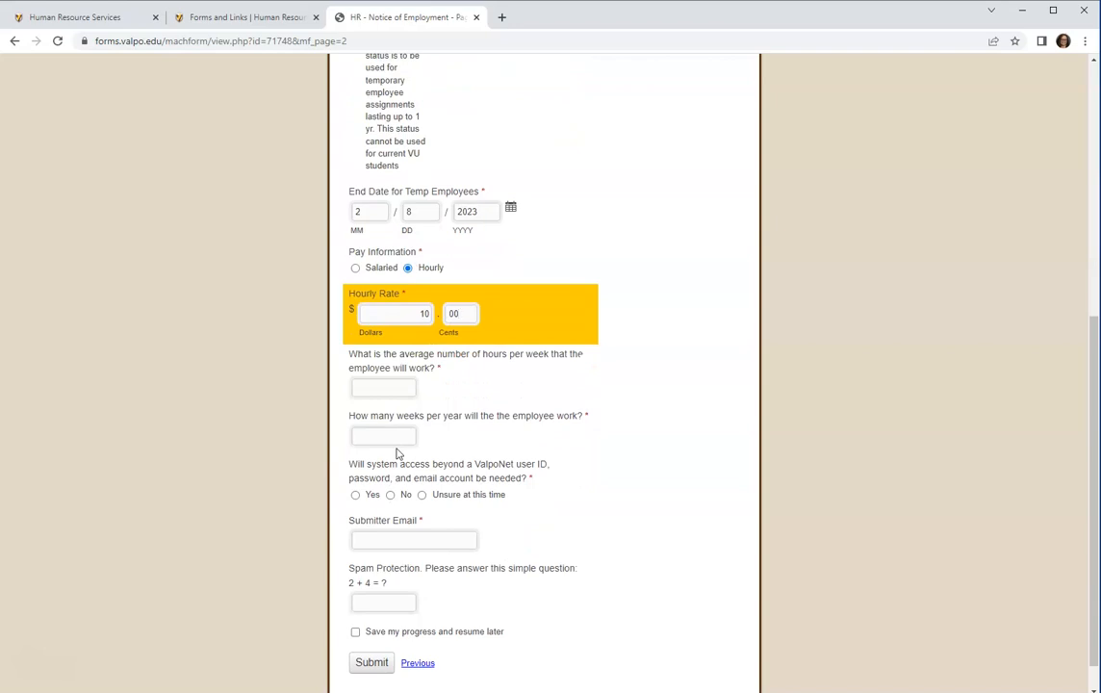
# Enter 15 average hours per week and 4 weeks per year.
pyautogui.click(386, 387)
pyautogui.write('15')
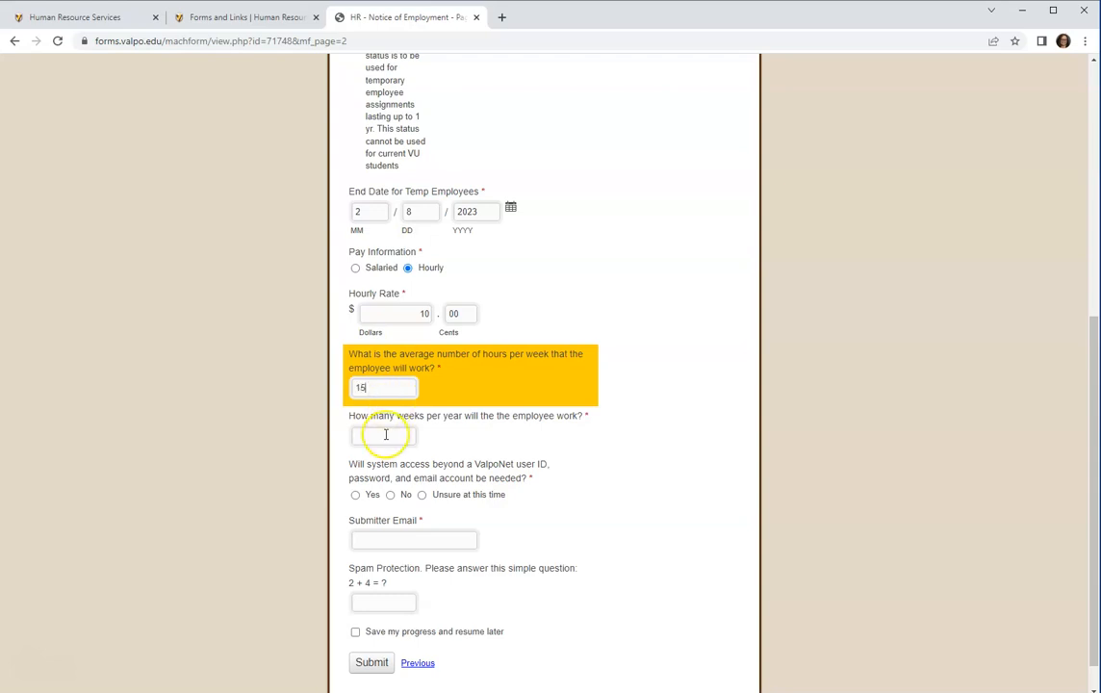
pyautogui.click(385, 435)
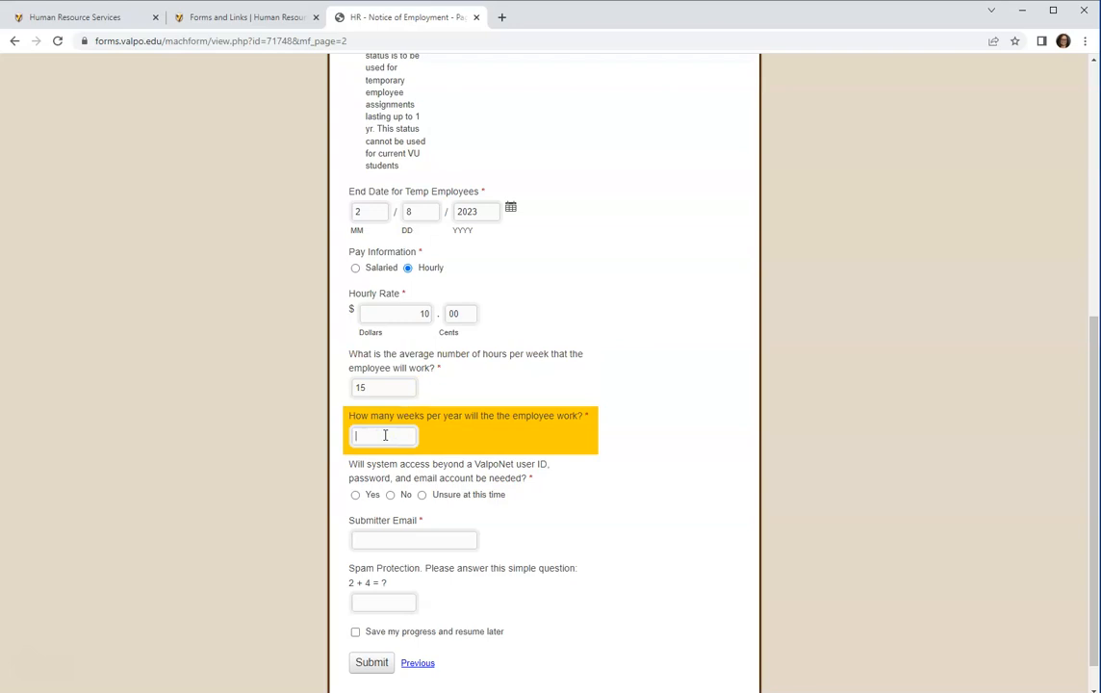
pyautogui.write('4')
pyautogui.scroll(-1, 440, 467)
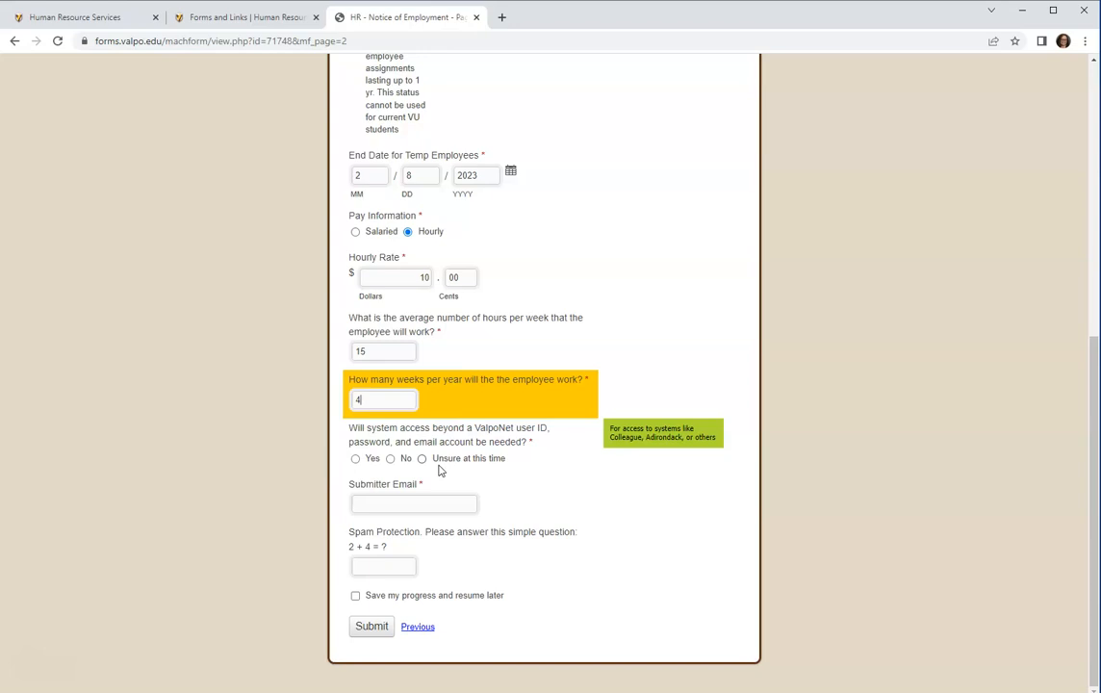
# Answer No to needing system access beyond a ValpoNet user ID, password and email, correcting an initial Yes.
pyautogui.click(362, 462)
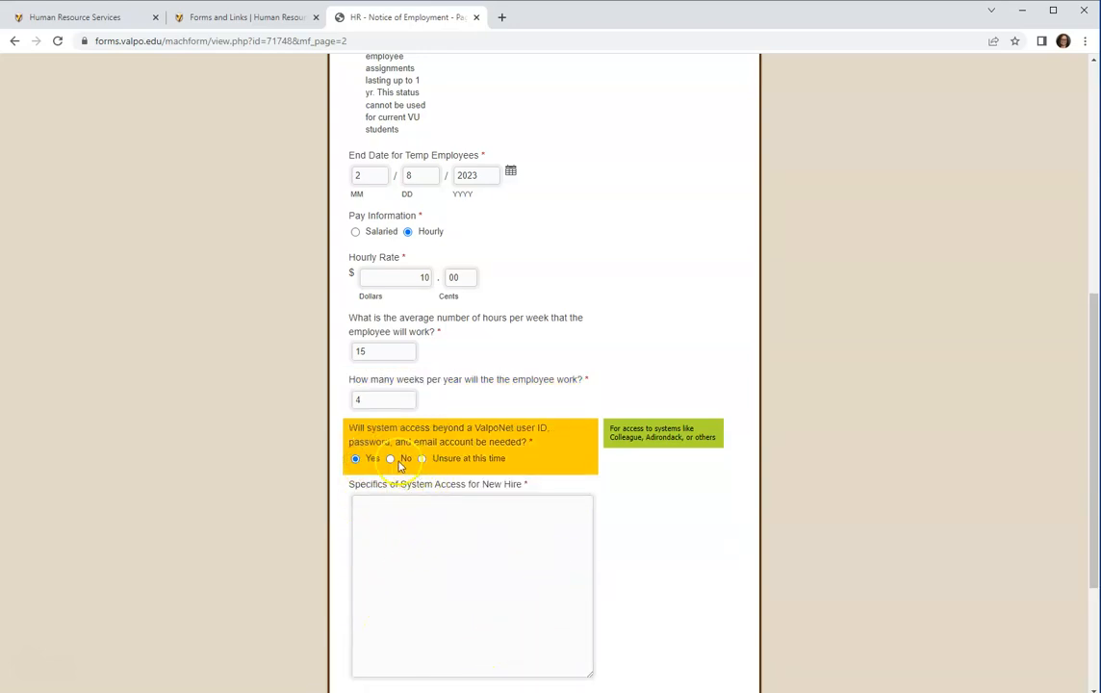
pyautogui.click(391, 460)
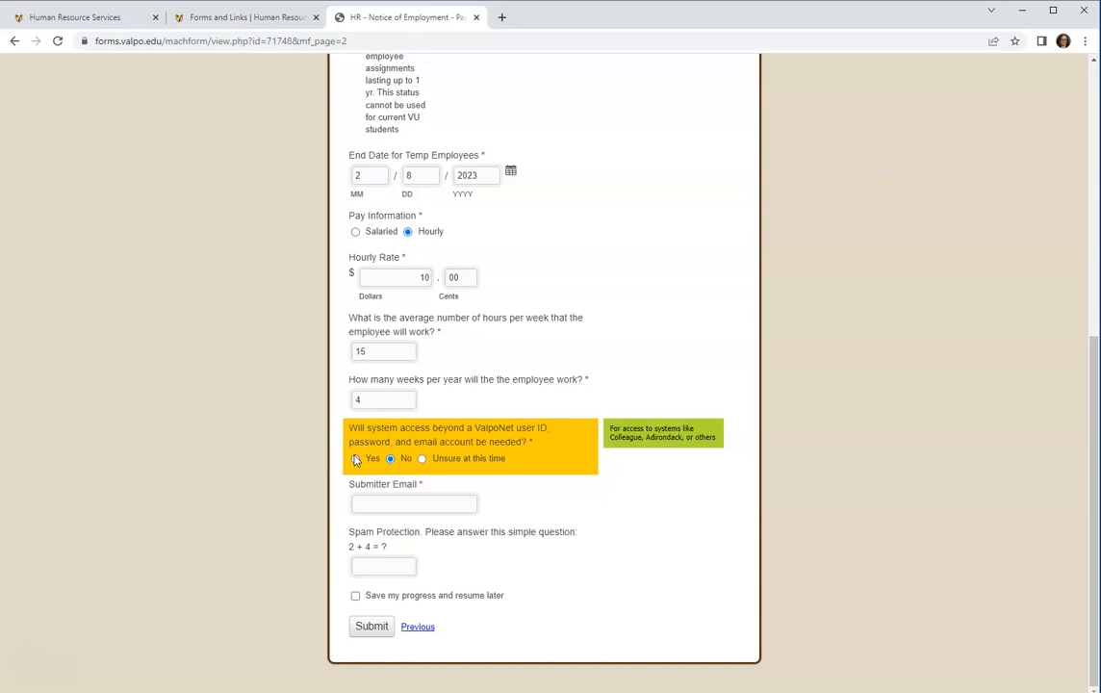
# Enter the submitter's email address, answer the spam protection question with 6, and submit the form.
pyautogui.click(415, 503)
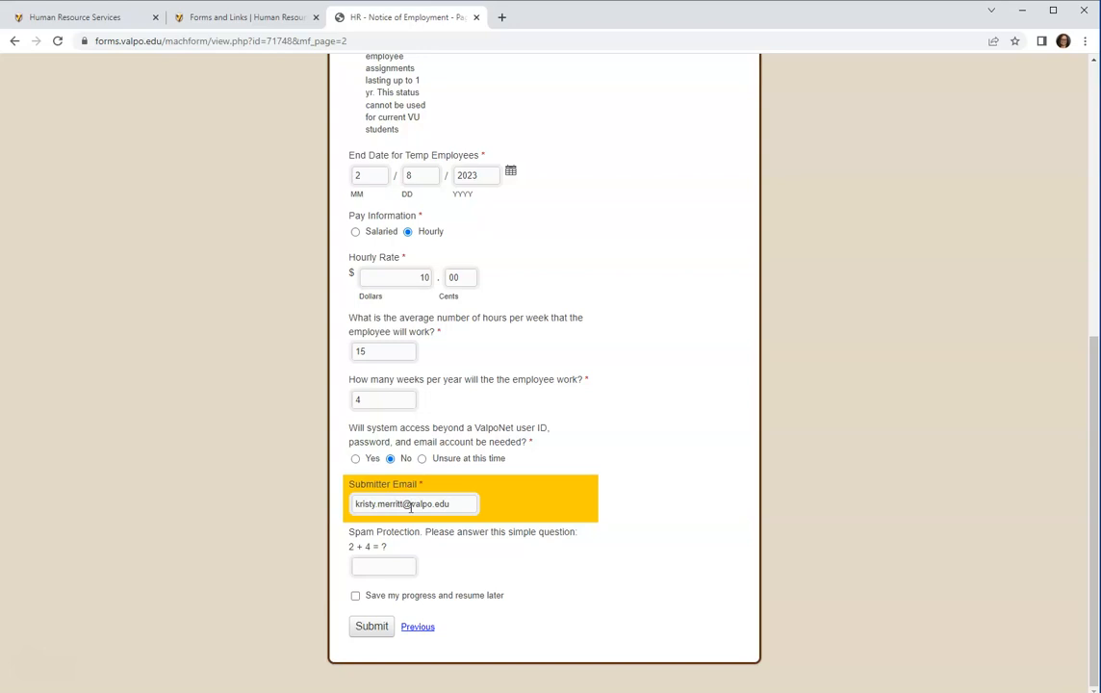
pyautogui.click(393, 563)
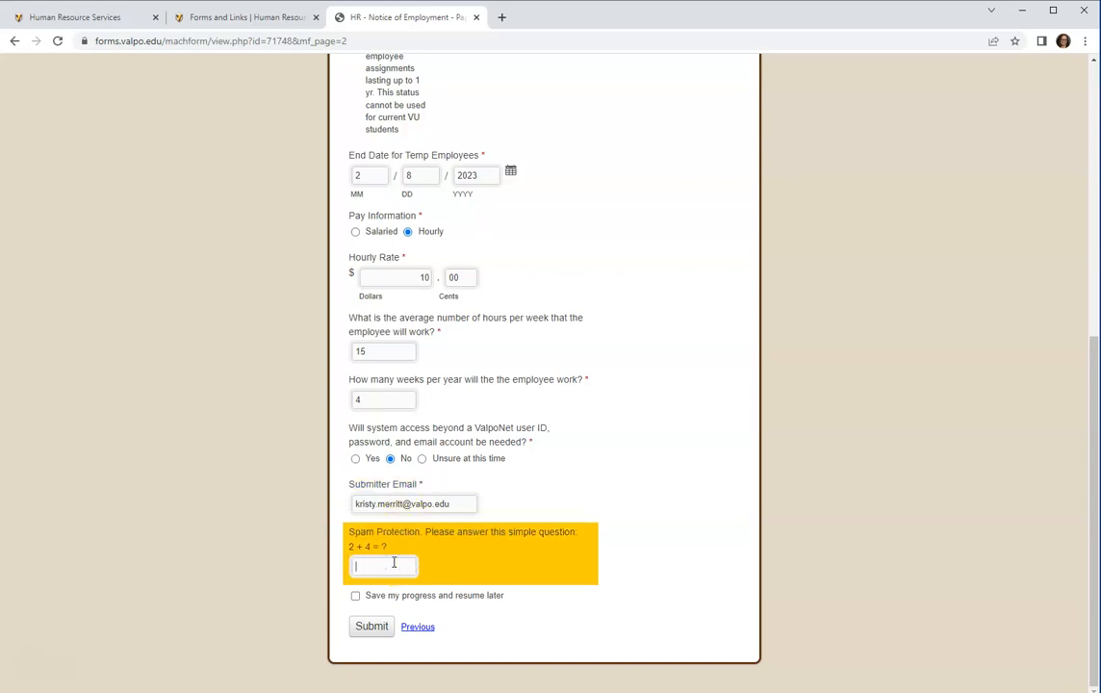
pyautogui.write('6')
pyautogui.click(369, 629)
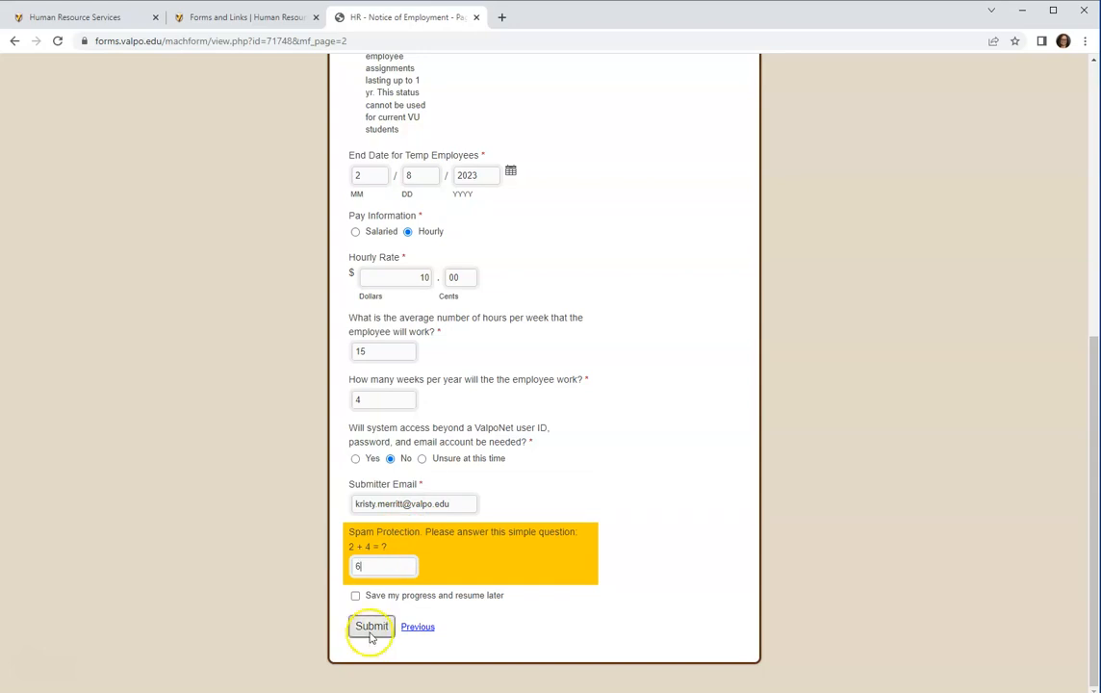